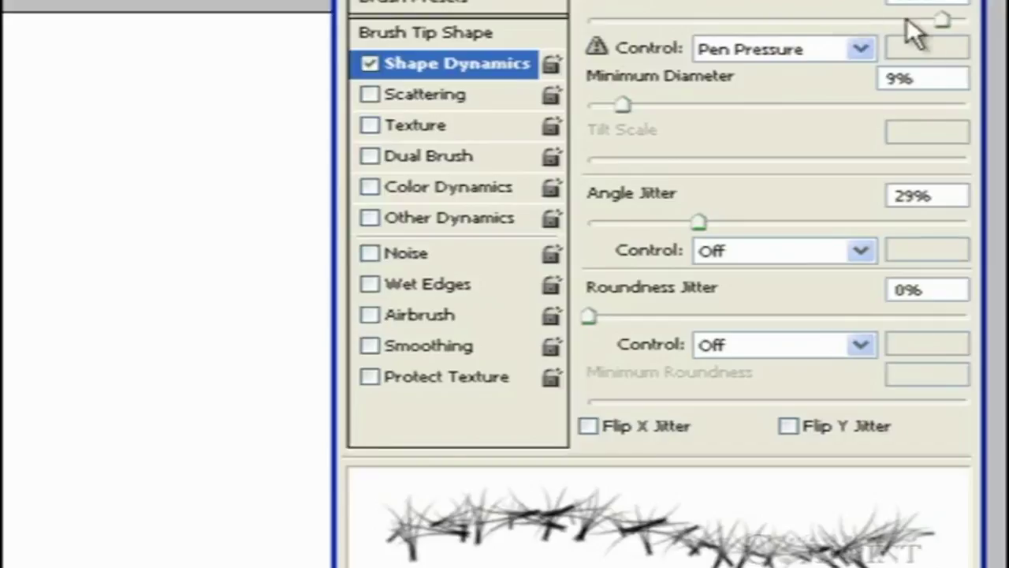
Set the grass brush's Size Jitter to 38% and Minimum Diameter to 56%, and undo the test grass on the canvas
mouse_move(937, 24)
left_mouse_down()
mouse_move(522, 26)
mouse_move(888, 25)
mouse_move(637, 22)
mouse_move(735, 20)
left_mouse_up()
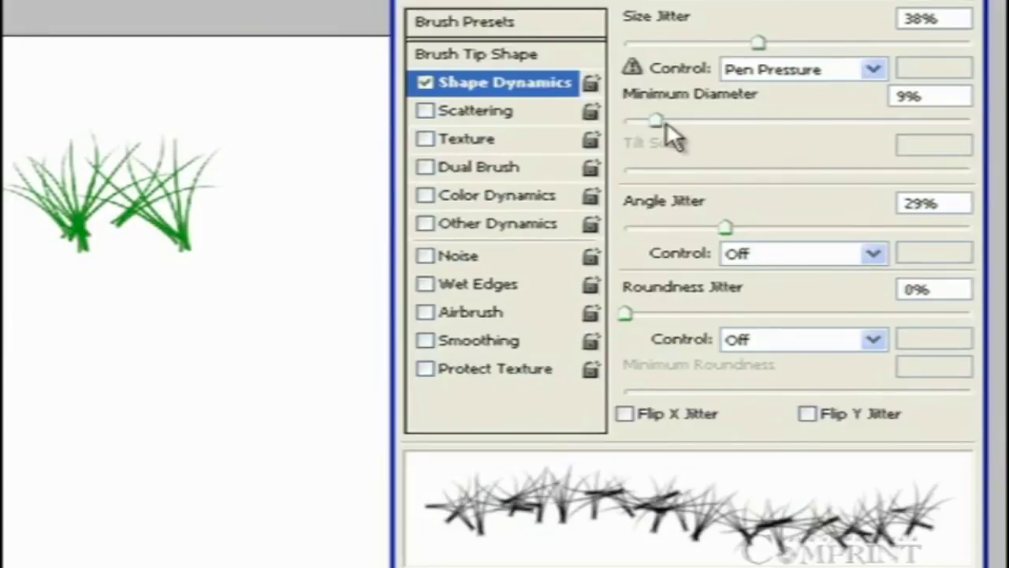
mouse_move(656, 118)
left_mouse_down()
mouse_move(985, 120)
mouse_move(599, 118)
mouse_move(824, 119)
left_mouse_up()
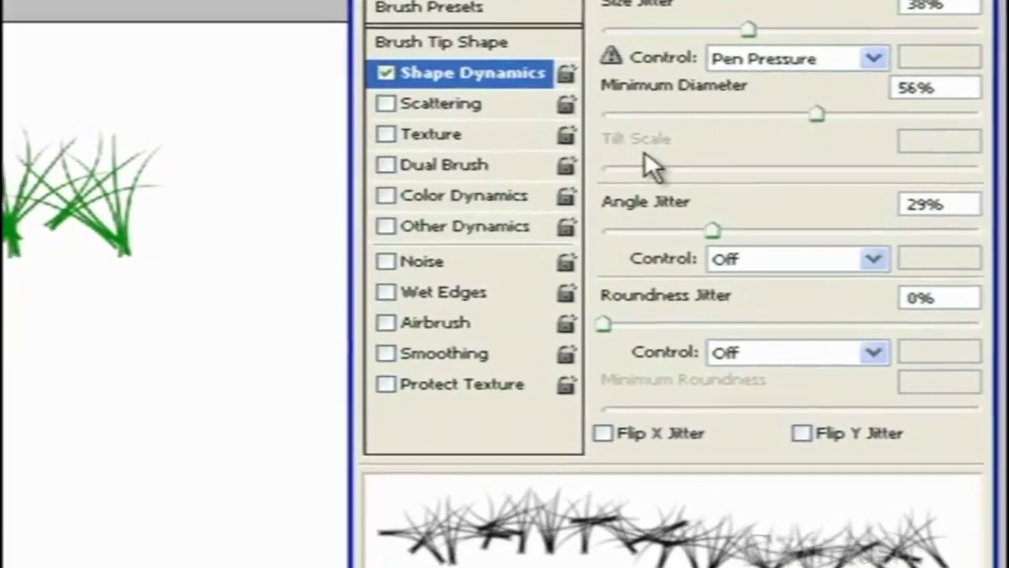
key("ctrl+z")
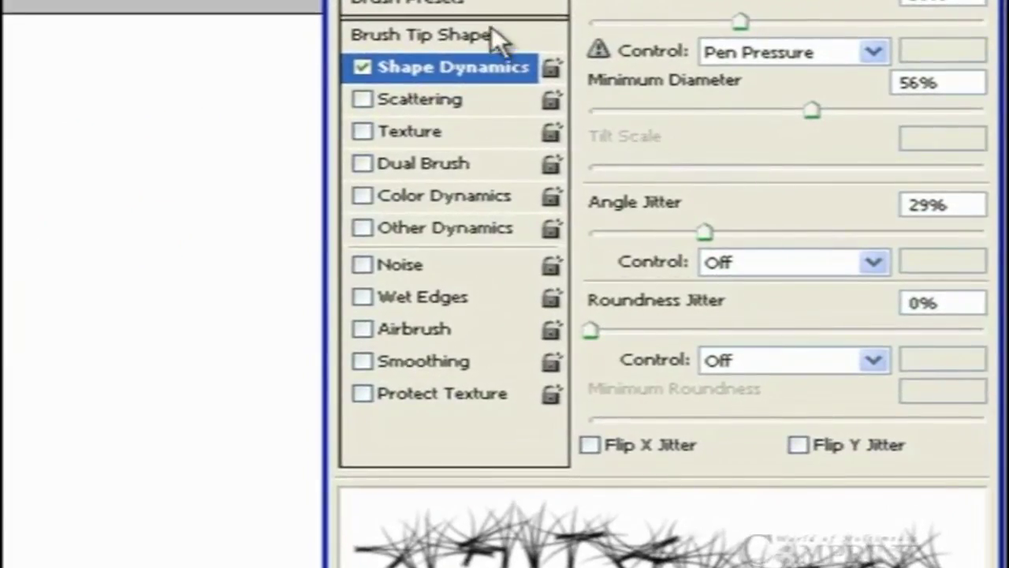
Set the brush's Angle Jitter to 12% and Roundness Jitter to 28% with a Minimum Roundness of 25%
left_click(488, 35)
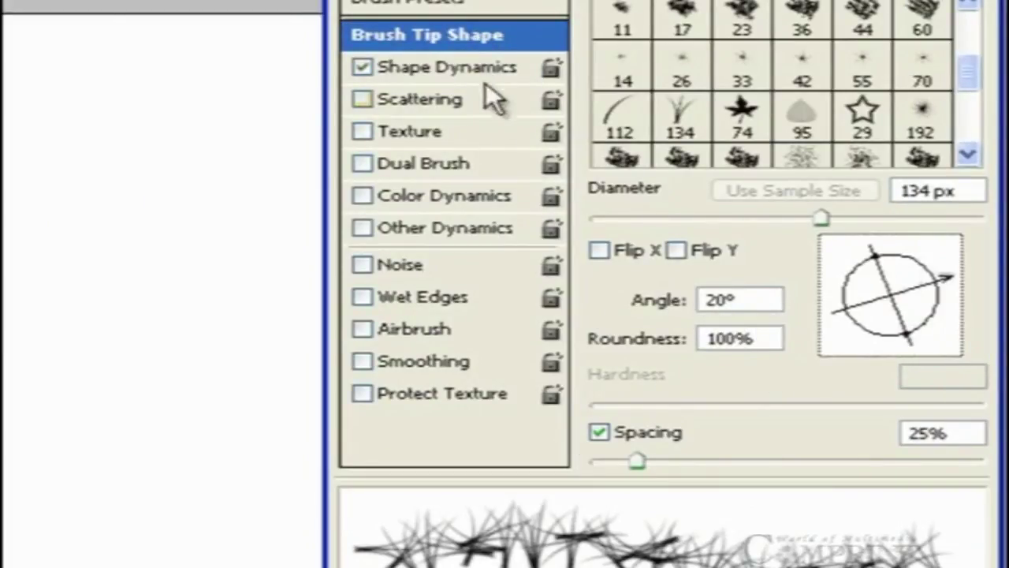
left_click(453, 67)
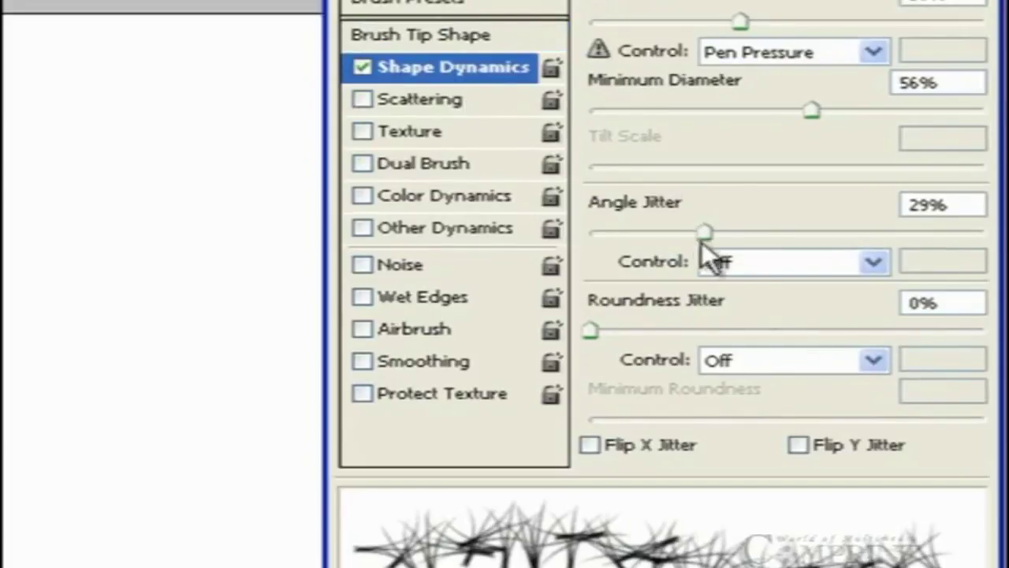
mouse_move(707, 230)
left_mouse_down()
mouse_move(992, 233)
mouse_move(563, 245)
mouse_move(687, 238)
mouse_move(630, 243)
mouse_move(687, 239)
mouse_move(640, 245)
left_mouse_up()
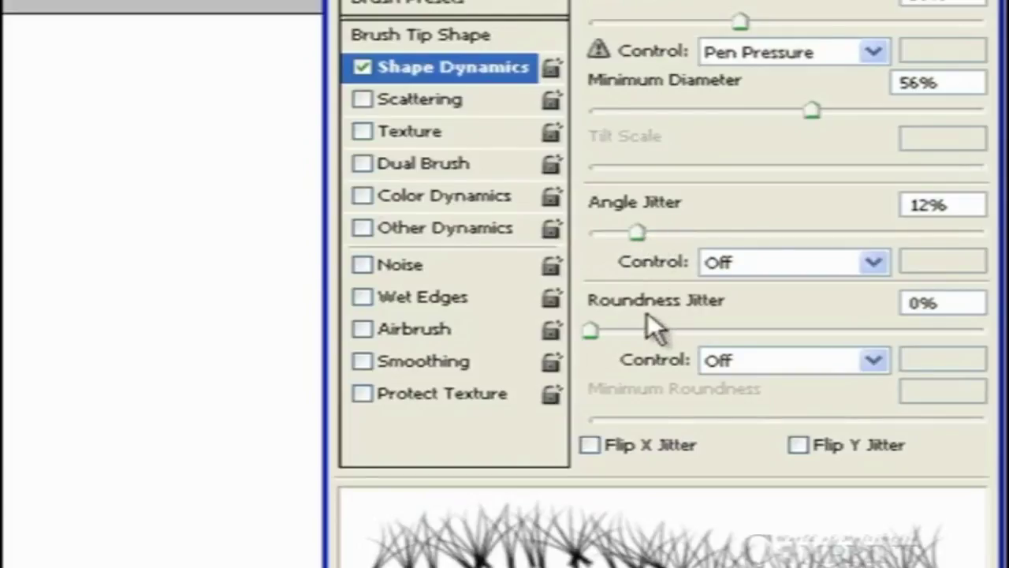
left_click_drag(593, 330, 907, 359)
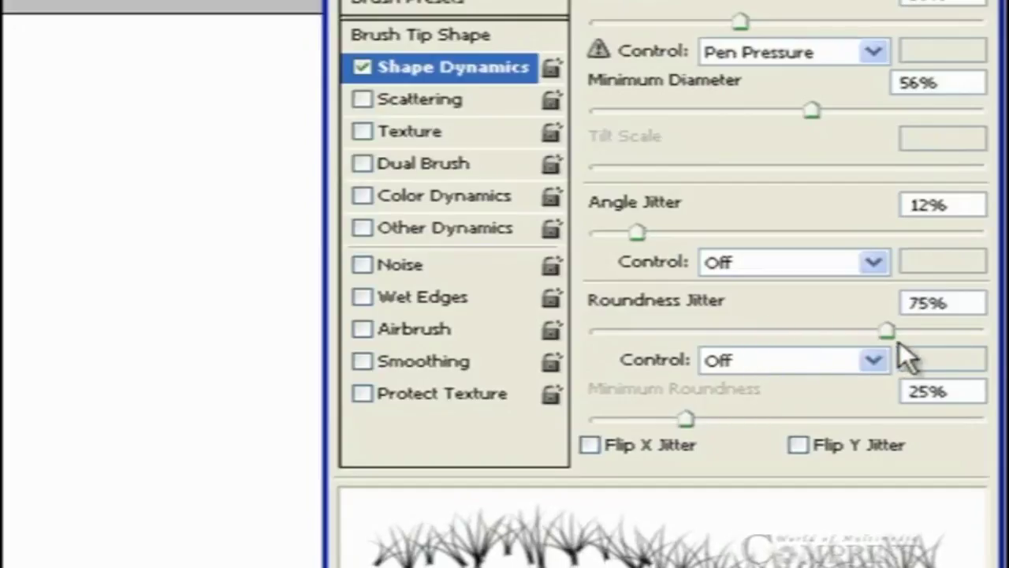
mouse_move(964, 347)
left_mouse_down()
mouse_move(595, 344)
mouse_move(966, 337)
mouse_move(679, 341)
mouse_move(701, 342)
left_mouse_up()
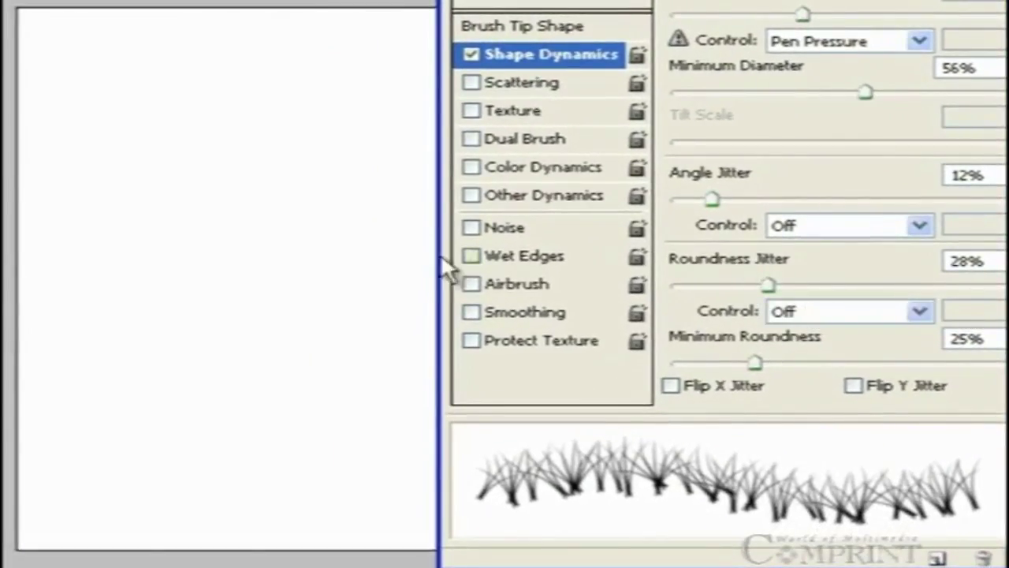
Paint two green test rows of grass on the canvas with the adjusted brush and clear them
mouse_move(74, 181)
left_mouse_down()
mouse_move(129, 183)
mouse_move(307, 140)
mouse_move(371, 142)
left_mouse_up()
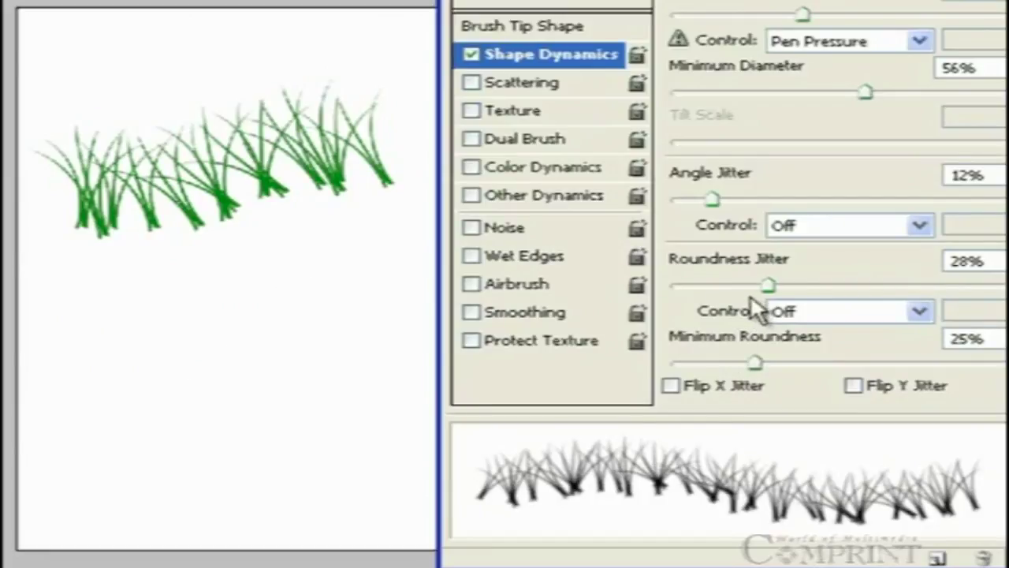
mouse_move(153, 308)
left_mouse_down()
mouse_move(209, 298)
mouse_move(378, 303)
left_mouse_up()
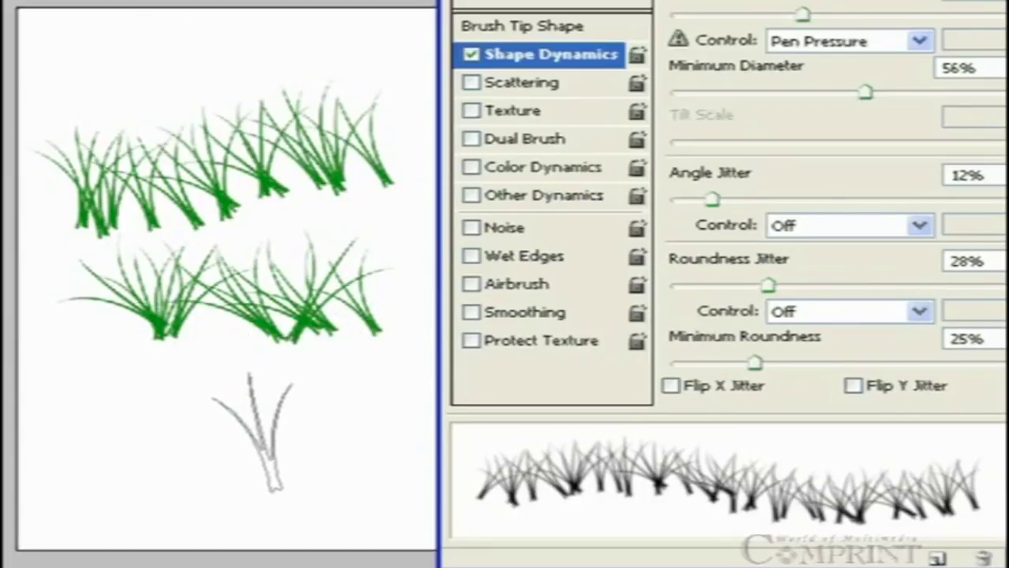
key("Delete")
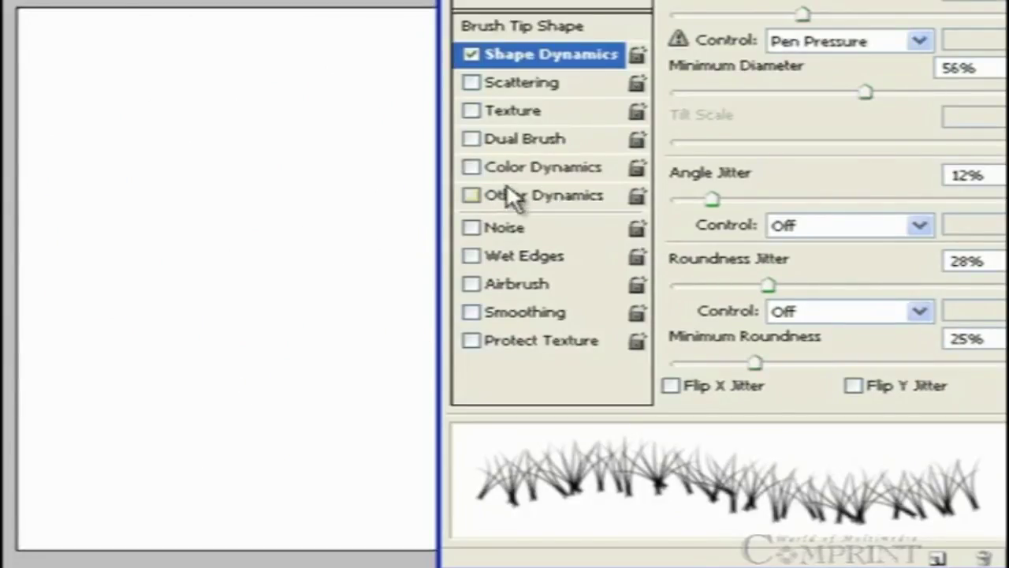
Enable Color Dynamics with a Foreground/Background Jitter of 62% and paint a test band of grass across the upper canvas
left_click(530, 168)
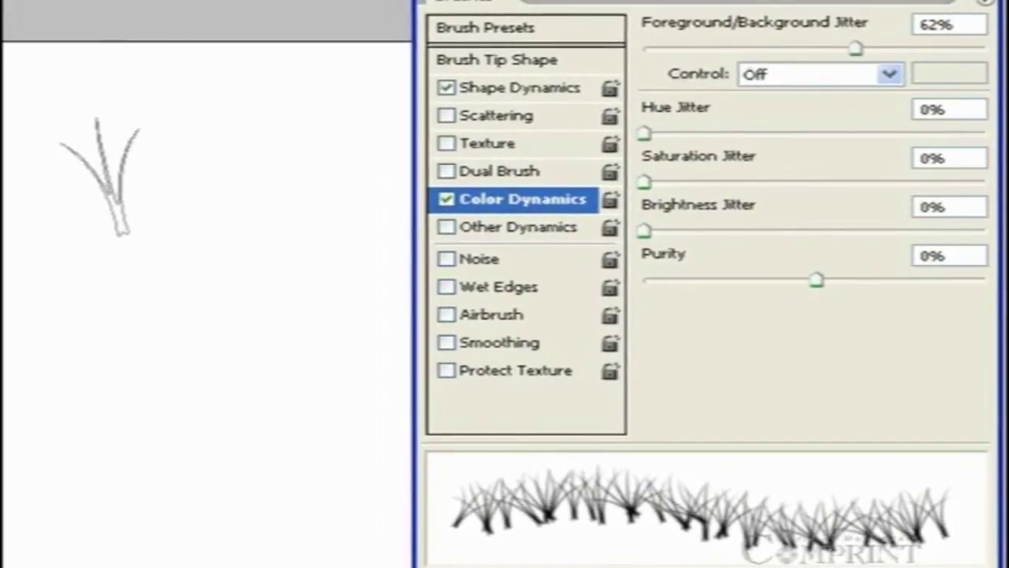
mouse_move(100, 178)
left_mouse_down()
mouse_move(316, 176)
mouse_move(265, 184)
mouse_move(40, 169)
mouse_move(350, 169)
mouse_move(45, 219)
mouse_move(205, 225)
left_mouse_up()
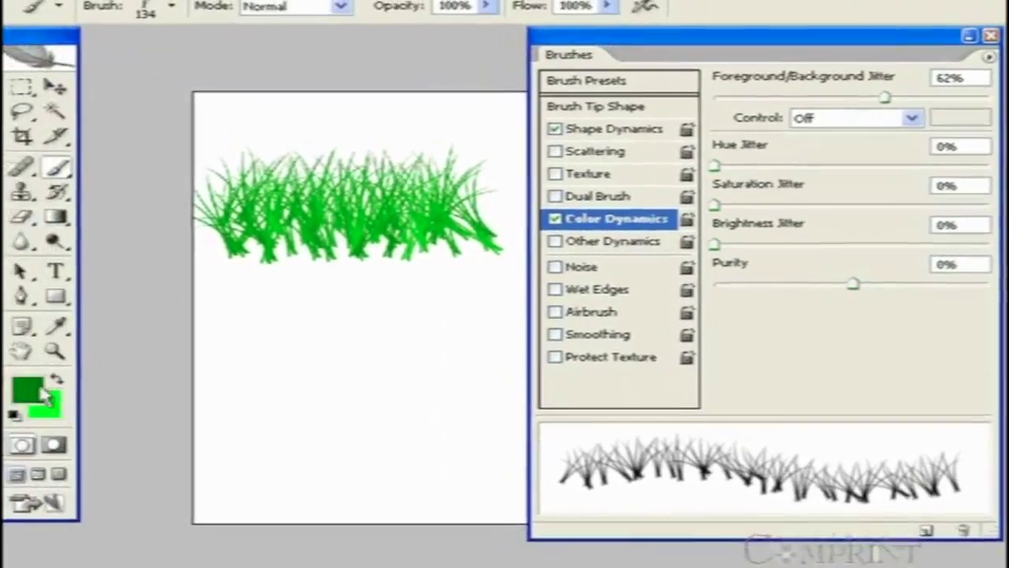
left_click_drag(250, 243, 463, 240)
Undo the test grass, set Foreground/Background Jitter to 84%, and paint dense overlapping rows of two-tone green grass
key("ctrl+alt+z")
key("ctrl+alt+z")
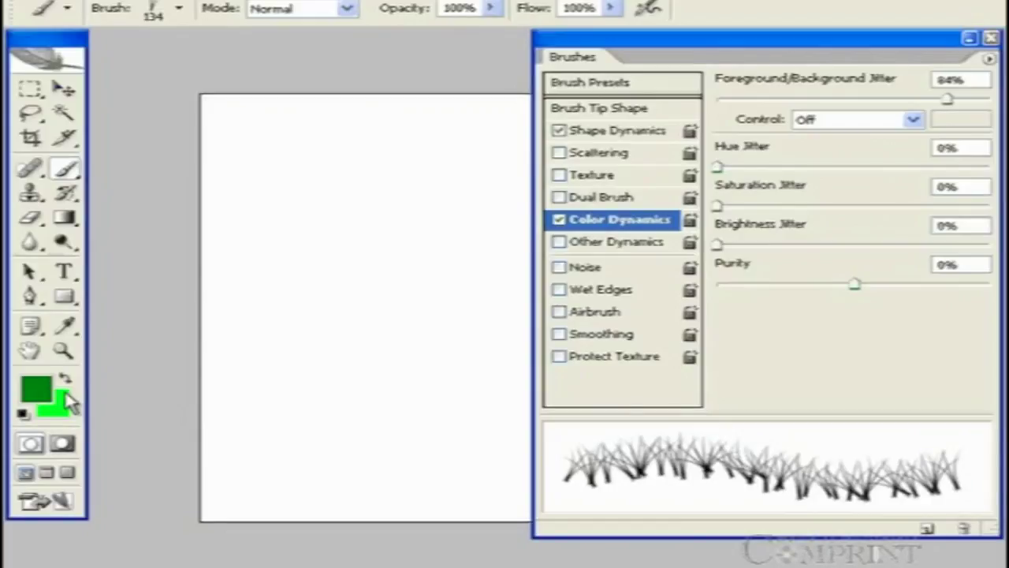
left_click(231, 154)
mouse_move(268, 154)
left_mouse_down()
mouse_move(447, 180)
mouse_move(249, 239)
mouse_move(398, 220)
left_mouse_up()
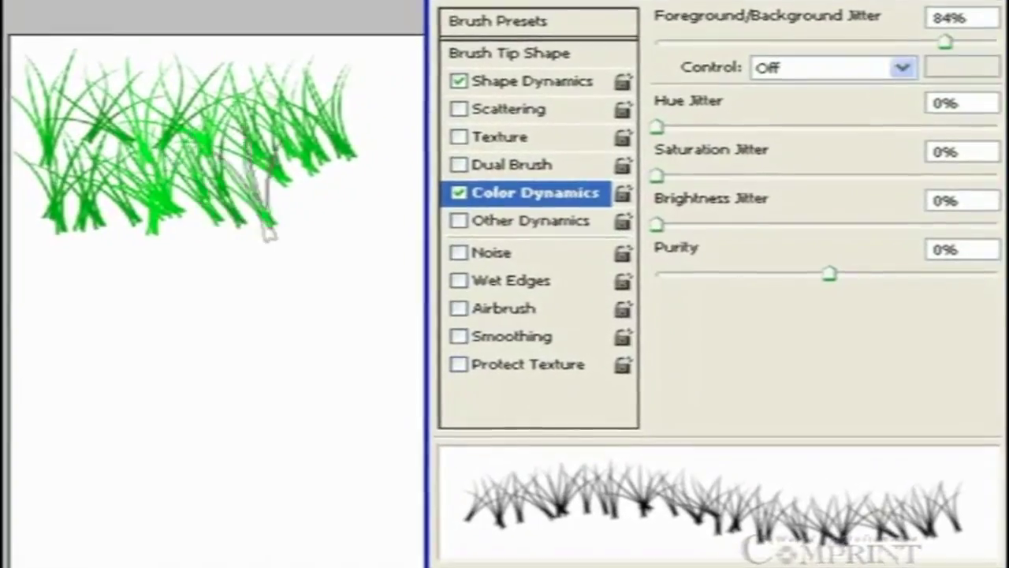
mouse_move(268, 235)
left_mouse_down()
mouse_move(395, 228)
mouse_move(48, 236)
mouse_move(349, 237)
mouse_move(104, 272)
mouse_move(361, 282)
mouse_move(23, 293)
mouse_move(219, 315)
mouse_move(79, 327)
mouse_move(20, 276)
mouse_move(32, 268)
mouse_move(36, 94)
mouse_move(326, 71)
mouse_move(39, 75)
mouse_move(363, 118)
mouse_move(351, 236)
left_mouse_up()
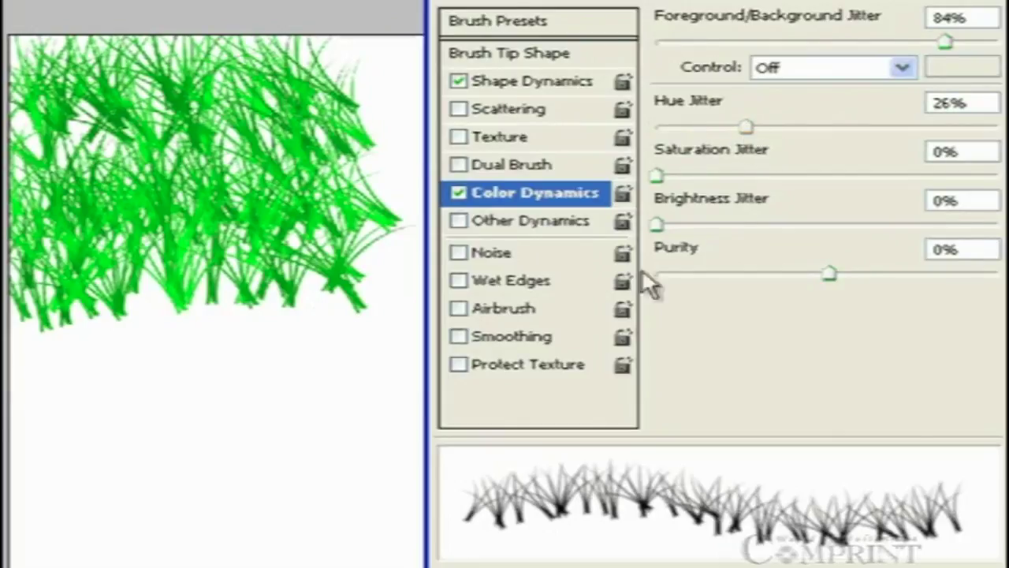
Set Hue Jitter to 26%, Saturation Jitter to 36% and Brightness Jitter to 64%, testing them with grass strokes on a cleared canvas
mouse_move(40, 377)
left_mouse_down()
mouse_move(371, 352)
mouse_move(237, 375)
mouse_move(55, 383)
mouse_move(185, 399)
mouse_move(308, 395)
mouse_move(303, 403)
mouse_move(406, 368)
mouse_move(253, 352)
mouse_move(60, 361)
left_mouse_up()
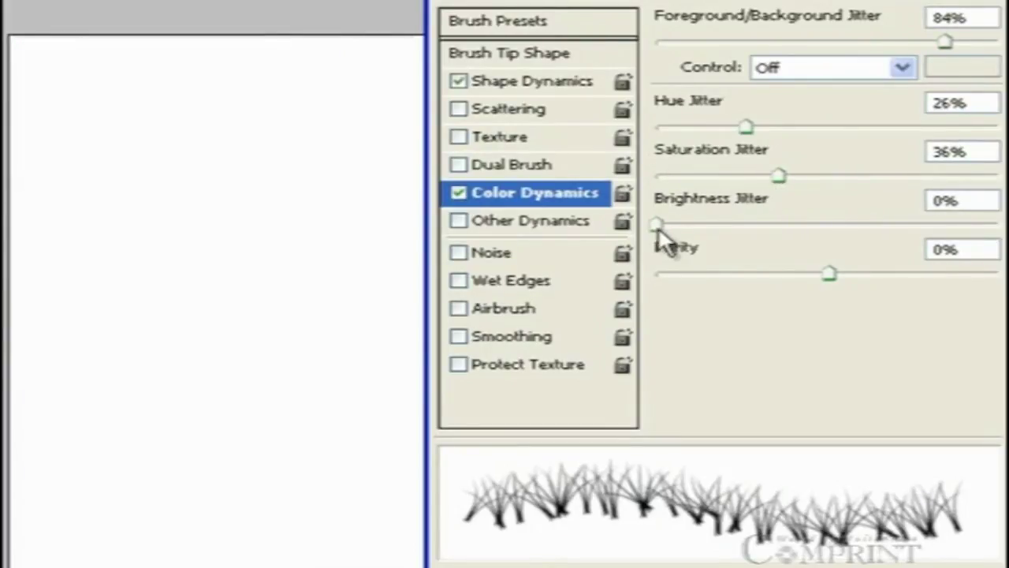
left_click_drag(43, 138, 335, 138)
mouse_move(347, 176)
left_mouse_down()
mouse_move(75, 233)
mouse_move(266, 213)
mouse_move(140, 271)
mouse_move(233, 292)
mouse_move(323, 284)
left_mouse_up()
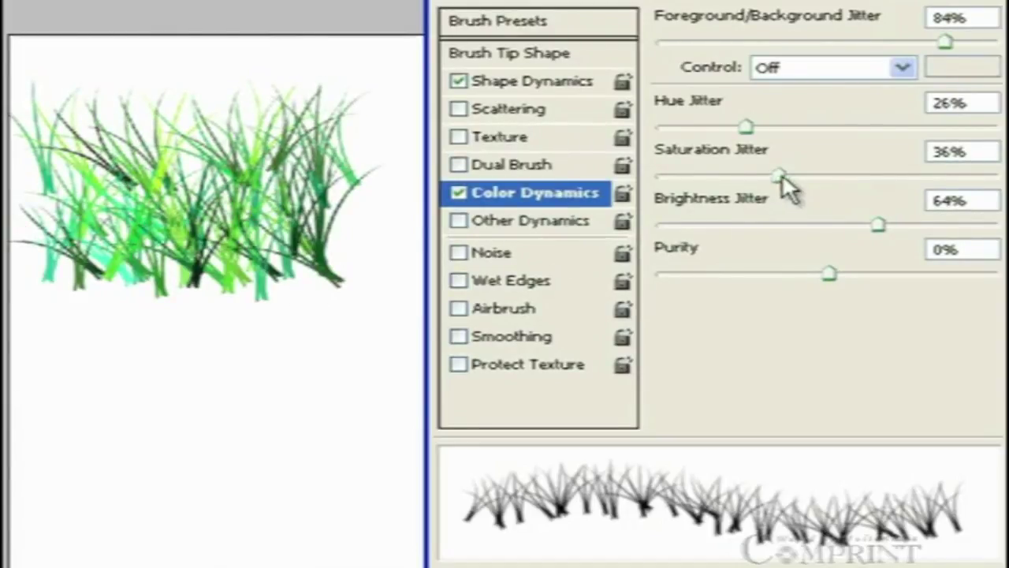
Try Saturation Jitter at 82% and Brightness Jitter at 87% while painting more grass rows on the lower canvas
mouse_move(59, 367)
left_mouse_down()
mouse_move(293, 349)
mouse_move(203, 386)
mouse_move(47, 371)
left_mouse_up()
left_click_drag(956, 224, 958, 224)
mouse_move(39, 483)
left_mouse_down()
mouse_move(30, 489)
mouse_move(337, 495)
mouse_move(39, 505)
mouse_move(384, 509)
mouse_move(63, 513)
mouse_move(394, 504)
left_mouse_up()
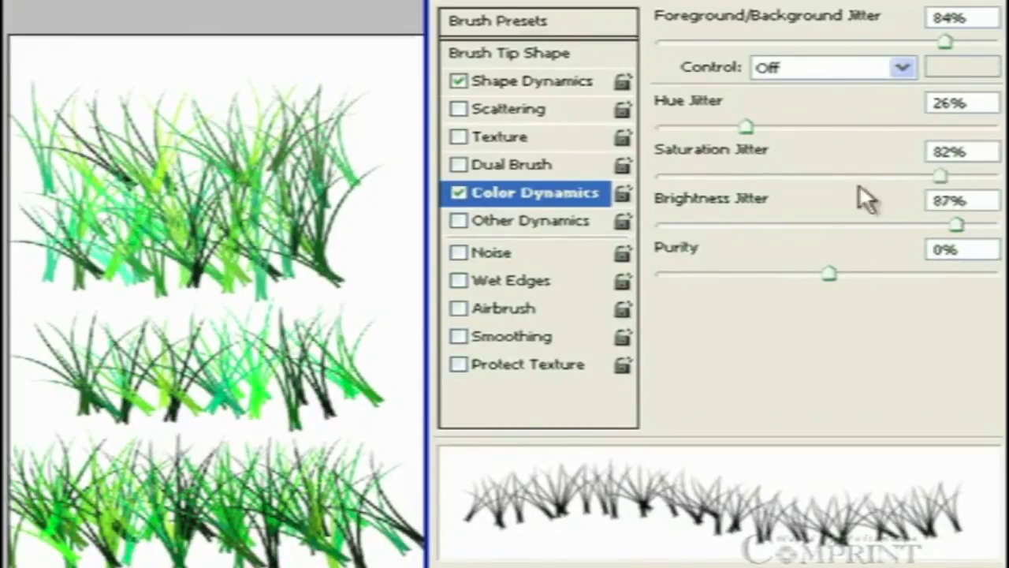
Set Saturation Jitter to 39%, Brightness Jitter to 26% and Purity to +14%, testing with grass strokes and clearing the canvas
mouse_move(48, 88)
left_mouse_down()
mouse_move(256, 87)
mouse_move(380, 57)
left_mouse_up()
mouse_move(24, 134)
left_mouse_down()
mouse_move(379, 134)
mouse_move(370, 236)
left_mouse_up()
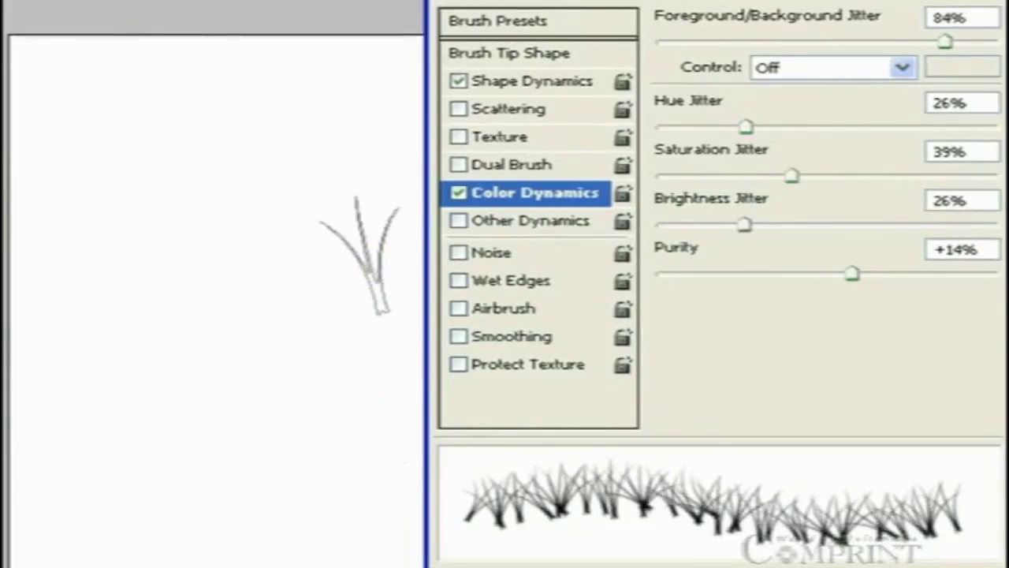
mouse_move(71, 203)
left_mouse_down()
mouse_move(268, 213)
mouse_move(276, 222)
mouse_move(110, 266)
left_mouse_up()
mouse_move(129, 312)
left_mouse_down()
mouse_move(87, 302)
mouse_move(276, 318)
mouse_move(233, 347)
mouse_move(86, 363)
mouse_move(335, 376)
mouse_move(83, 416)
mouse_move(158, 415)
mouse_move(167, 434)
mouse_move(323, 437)
mouse_move(272, 469)
mouse_move(59, 524)
mouse_move(387, 528)
mouse_move(47, 508)
mouse_move(79, 489)
mouse_move(398, 493)
mouse_move(20, 473)
mouse_move(386, 426)
mouse_move(36, 437)
mouse_move(265, 421)
mouse_move(390, 398)
mouse_move(394, 374)
mouse_move(142, 366)
mouse_move(122, 380)
left_mouse_up()
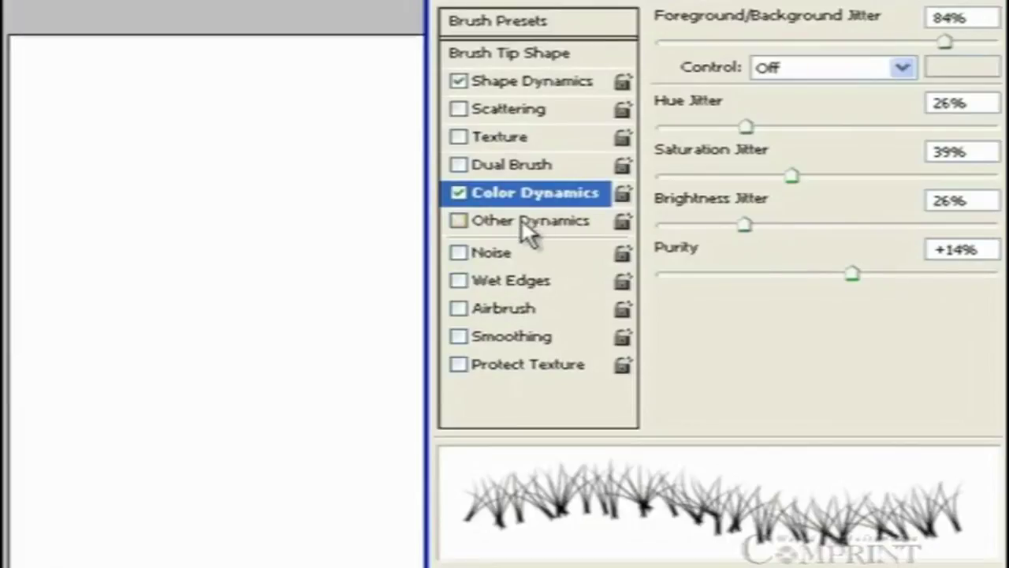
Enable Other Dynamics, set Opacity Jitter to 55%, and paint a test row of grass across the upper canvas
left_click(520, 220)
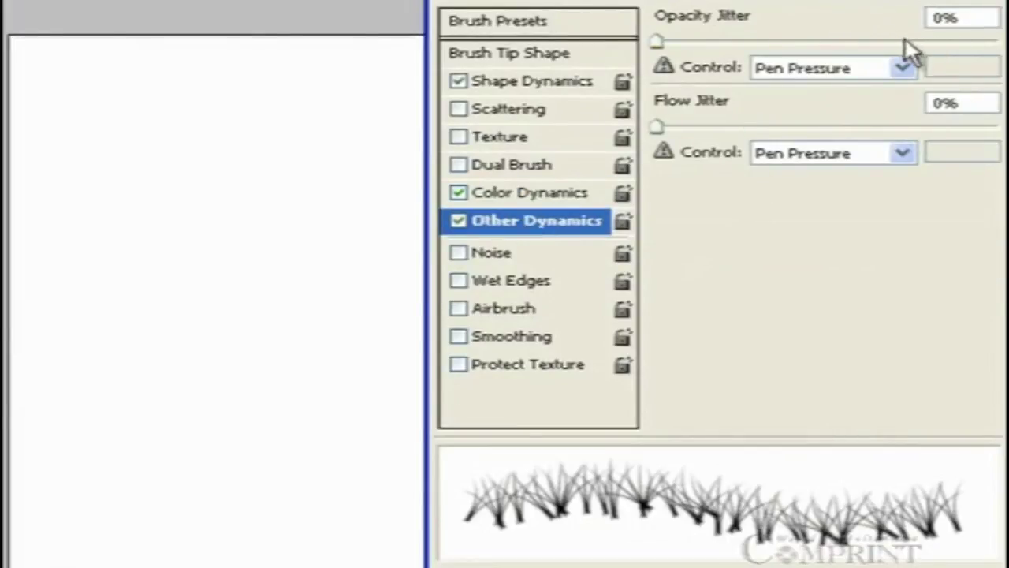
left_click_drag(662, 42, 782, 42)
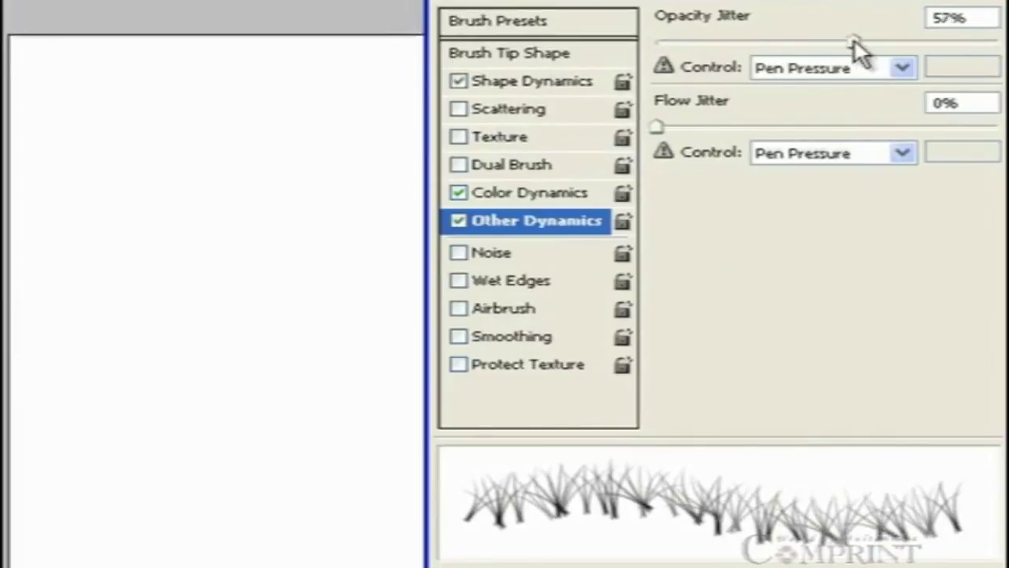
left_click_drag(908, 36, 744, 55)
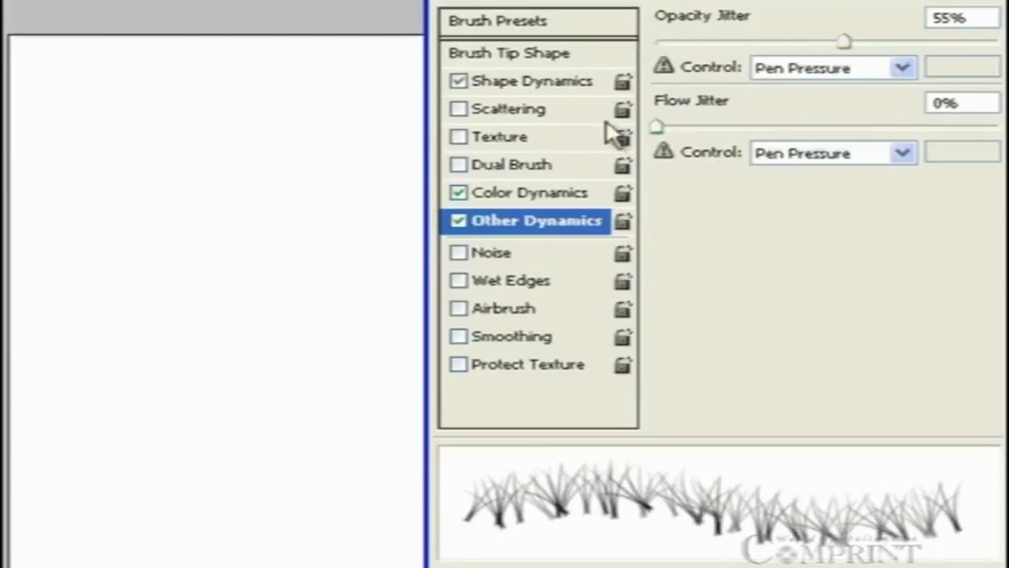
mouse_move(49, 127)
left_mouse_down()
mouse_move(335, 126)
mouse_move(48, 127)
mouse_move(366, 124)
left_mouse_up()
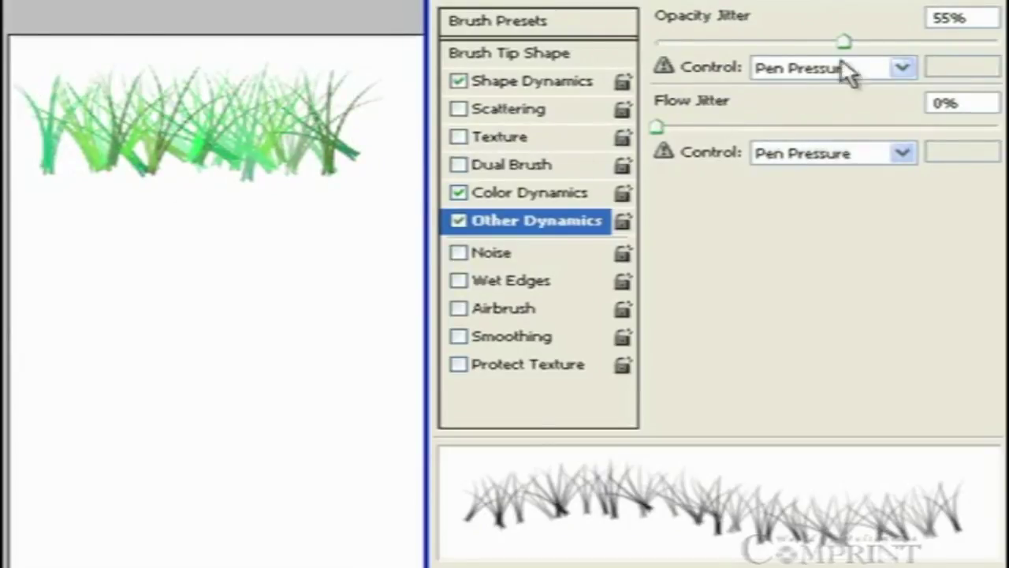
Try Opacity Jitter at 93% and paint several faded grass rows below the first one
mouse_move(828, 38)
left_mouse_down()
mouse_move(647, 39)
mouse_move(906, 40)
left_mouse_up()
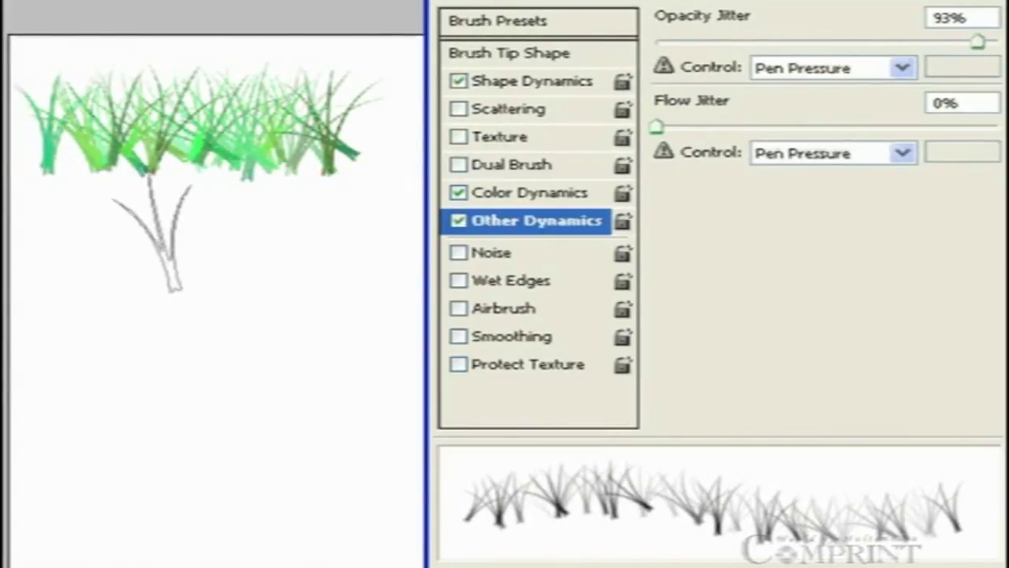
mouse_move(67, 235)
left_mouse_down()
mouse_move(333, 231)
mouse_move(9, 240)
mouse_move(335, 241)
mouse_move(40, 264)
mouse_move(63, 296)
mouse_move(272, 296)
mouse_move(355, 283)
mouse_move(169, 387)
mouse_move(116, 409)
left_mouse_up()
mouse_move(269, 466)
left_mouse_down()
mouse_move(360, 413)
mouse_move(382, 372)
left_mouse_up()
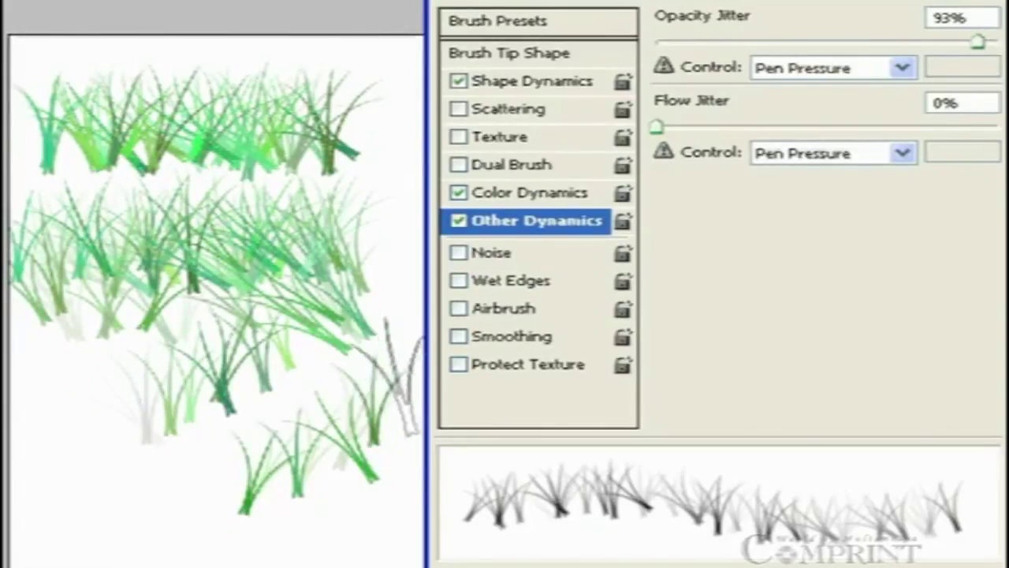
Clear the canvas, return Opacity Jitter to 55%, and enable Noise, testing it with grass strokes that are undone
key("ctrl+Delete")
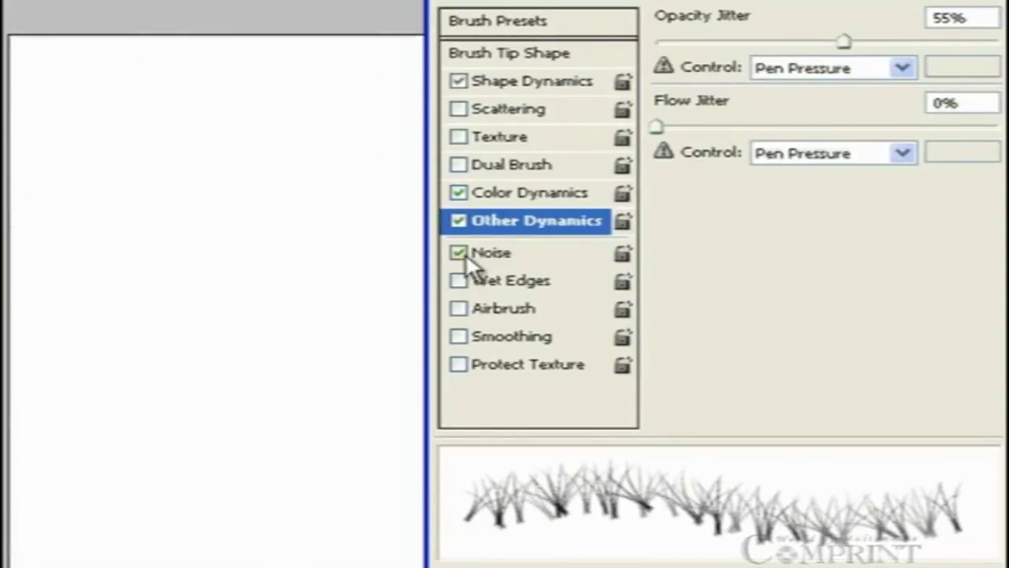
mouse_move(152, 187)
left_mouse_down()
mouse_move(278, 183)
mouse_move(95, 268)
mouse_move(258, 325)
mouse_move(229, 378)
mouse_move(86, 433)
mouse_move(229, 485)
mouse_move(264, 473)
mouse_move(355, 481)
left_mouse_up()
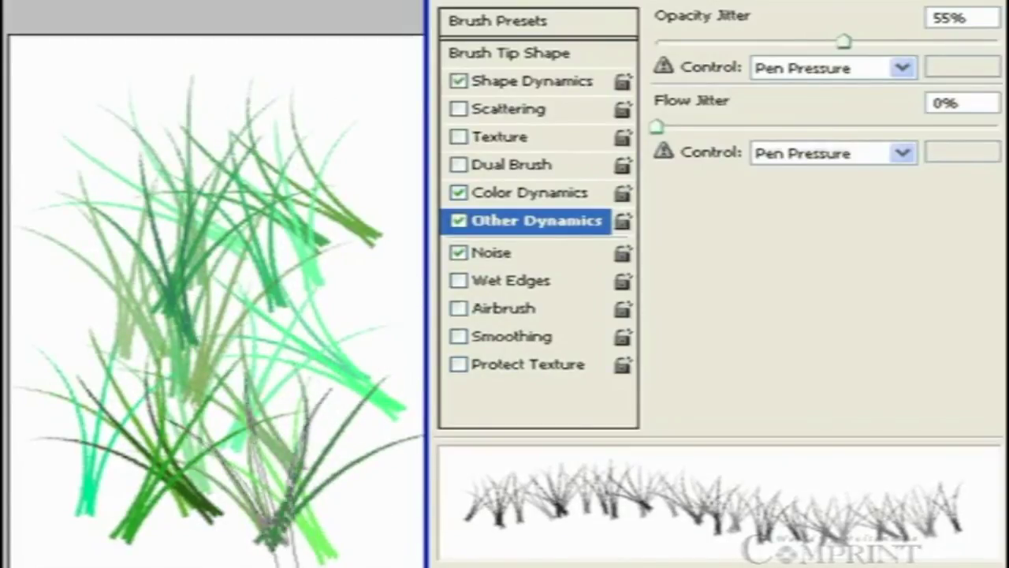
key("ctrl+z")
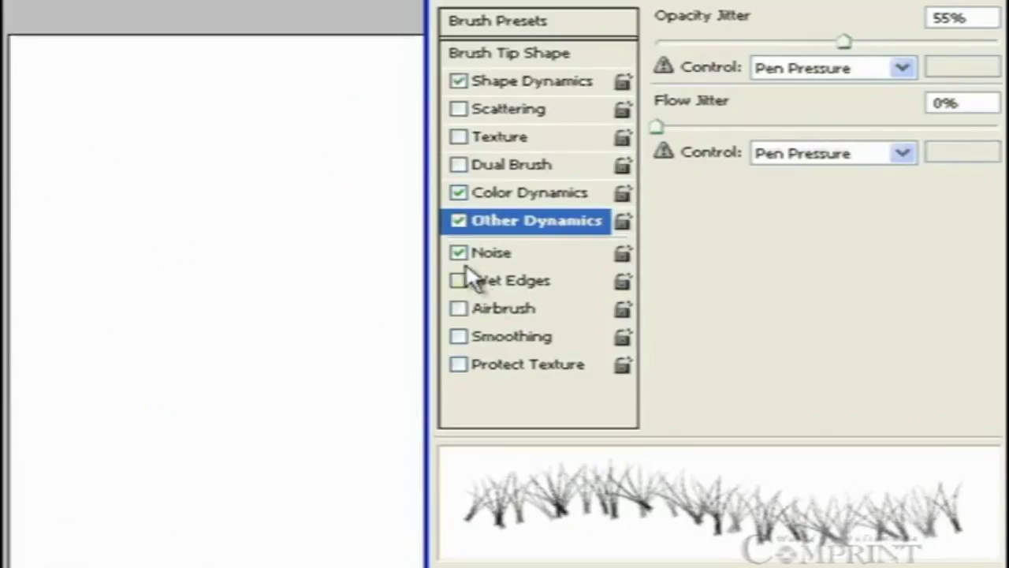
Enable Wet Edges for the brush, paint large test grass strokes, and clear the canvas
left_click(457, 280)
mouse_move(65, 275)
left_mouse_down()
mouse_move(252, 269)
mouse_move(300, 311)
mouse_move(280, 373)
mouse_move(220, 414)
mouse_move(57, 443)
mouse_move(154, 452)
mouse_move(205, 485)
mouse_move(263, 478)
left_mouse_up()
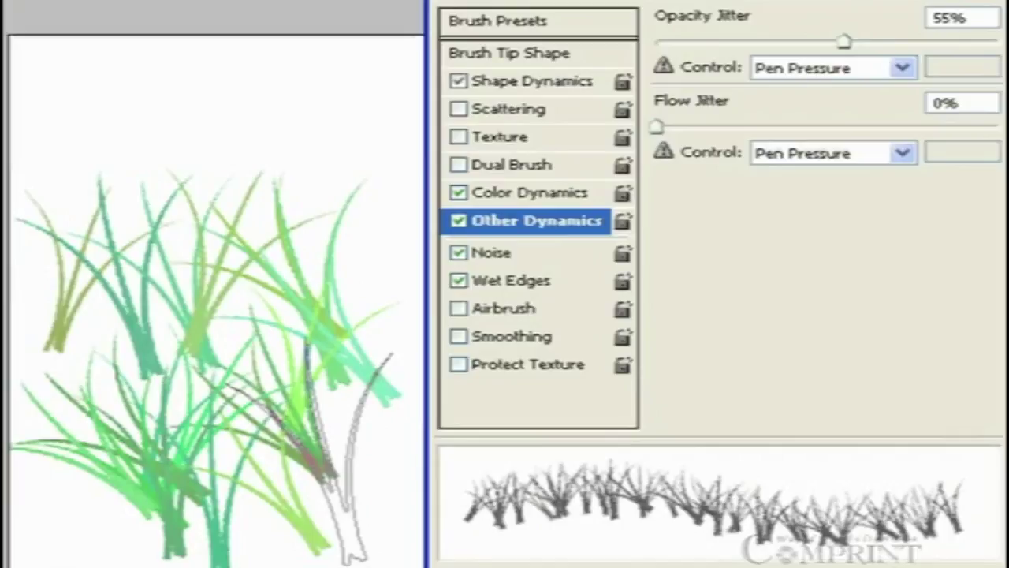
key("ctrl+BackSpace")
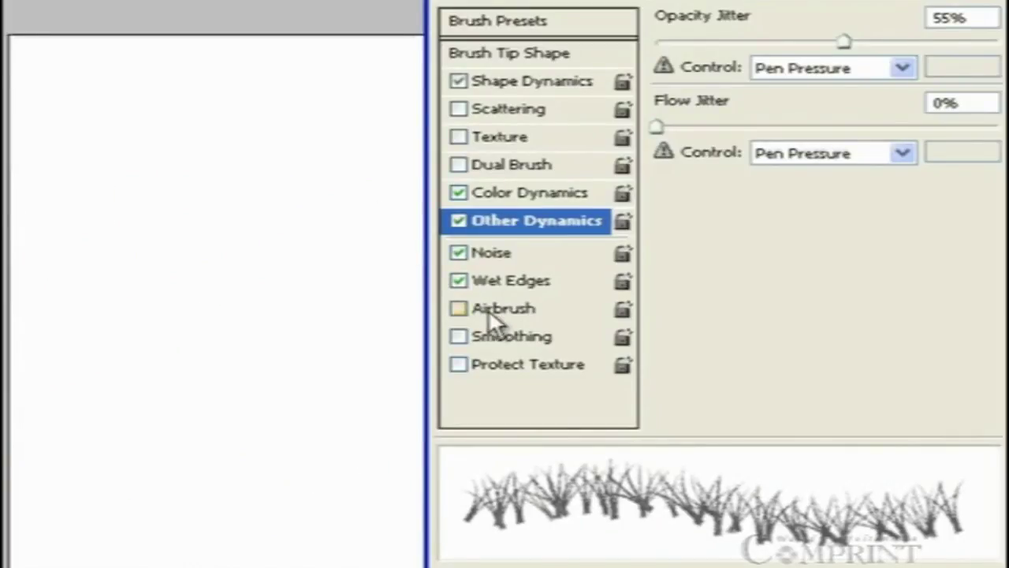